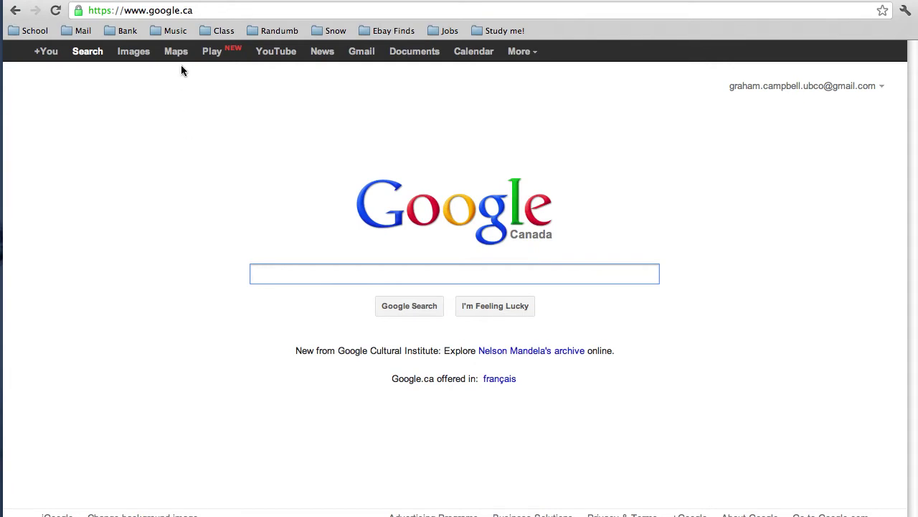
Step: Load the okwaterusereporting.ca login page in Chrome
click(158, 10)
text(www.)
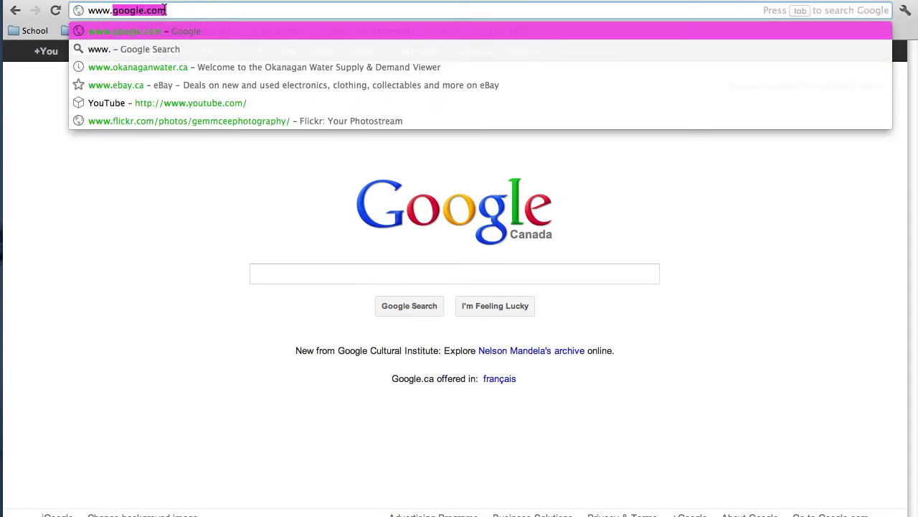
text(ok)
key(Return)
Step: Enter the account's user name and password and log in
key(Tab)
text(****)
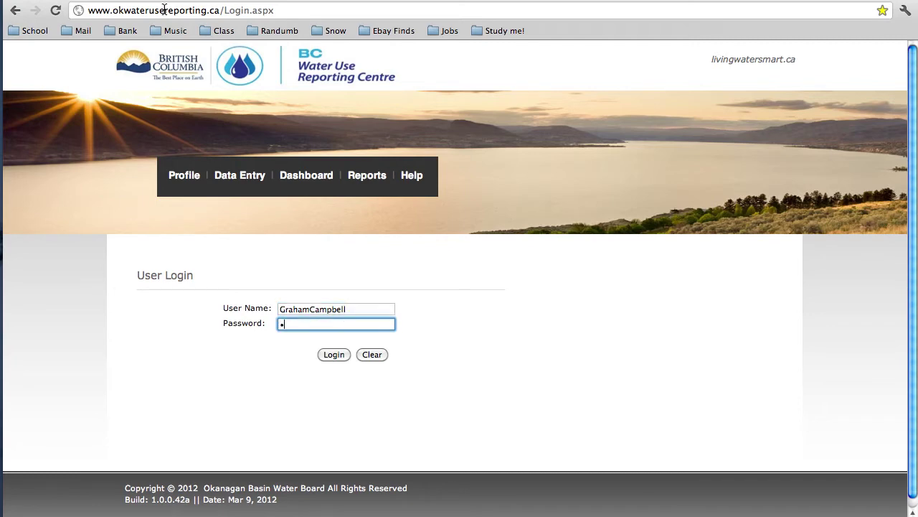
text(***)
click(341, 356)
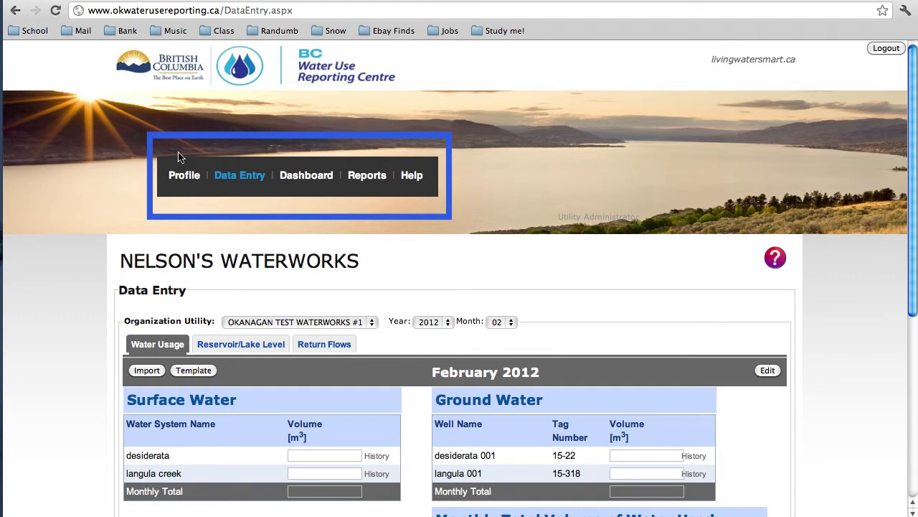
Step: Open the Company Profile page from the navigation bar
click(188, 181)
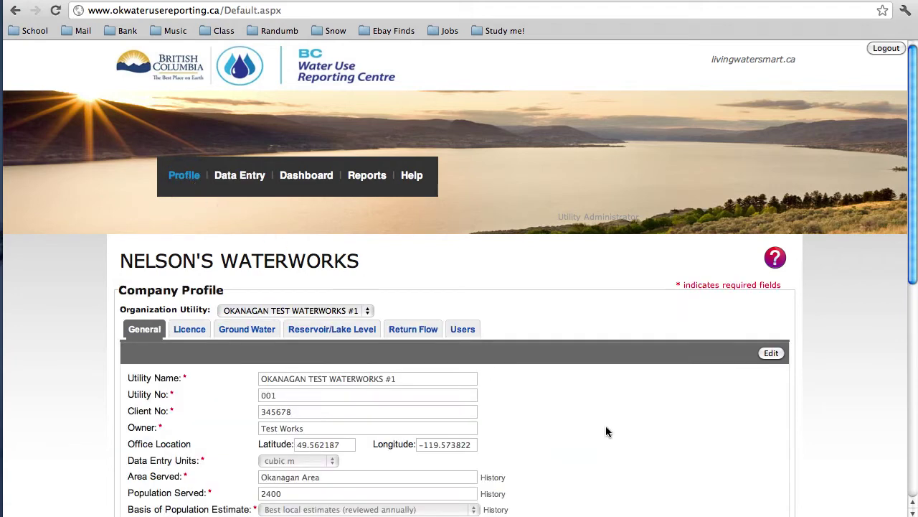
Step: Scroll through the General tab's area, population and customer counts, then show the Licence tab
scroll(606, 430, down, 5)
scroll(605, 431, down, 1)
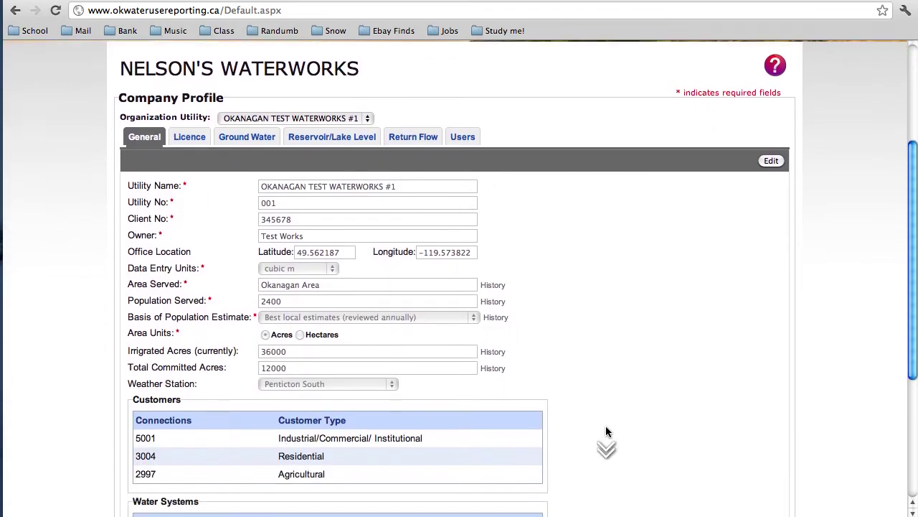
scroll(606, 431, down, 1)
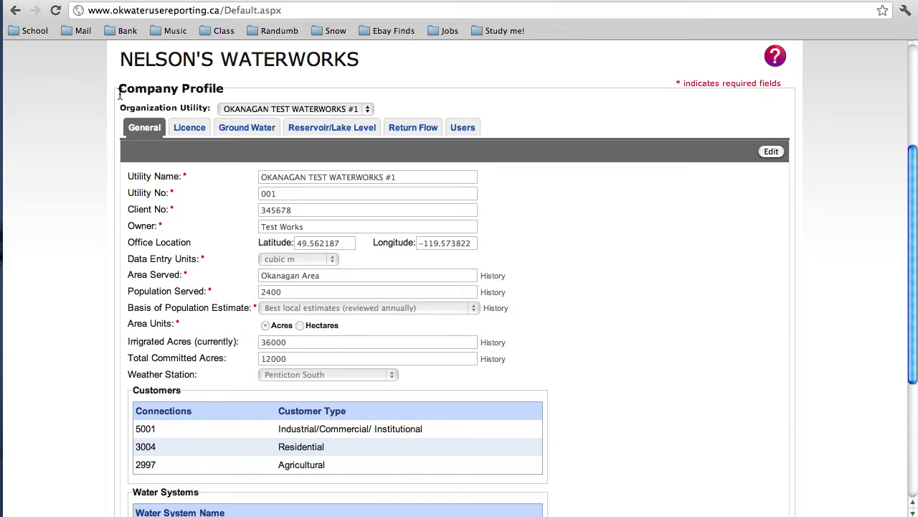
click(191, 129)
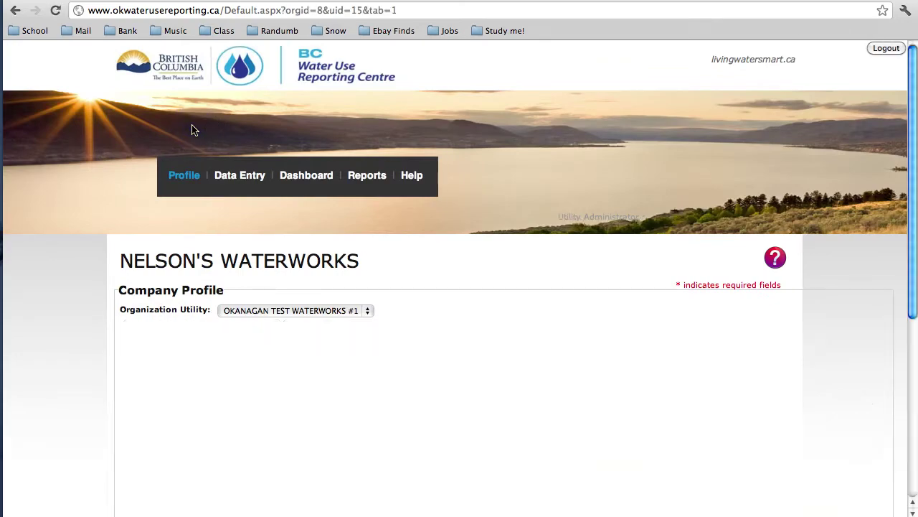
Step: View licence C109390 details at the Cedar Grove map point, hide them, then show Ground Water
scroll(192, 130, down, 5)
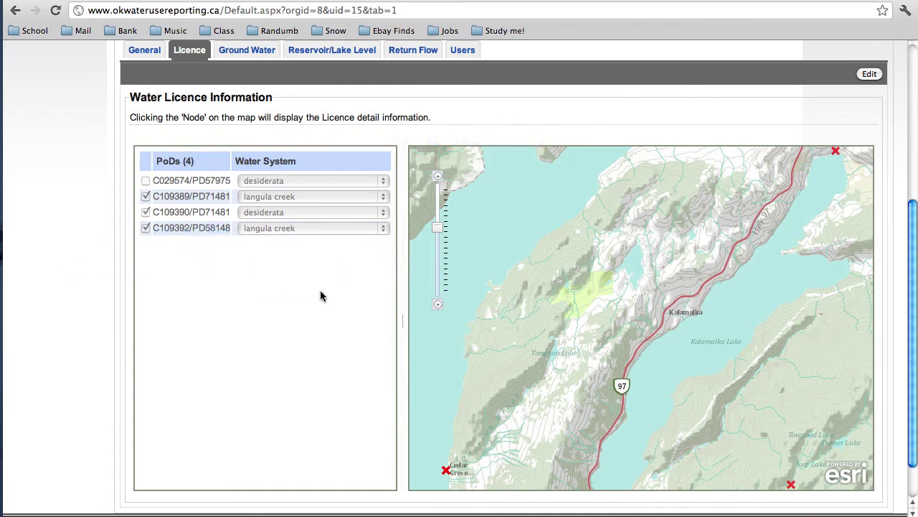
click(446, 471)
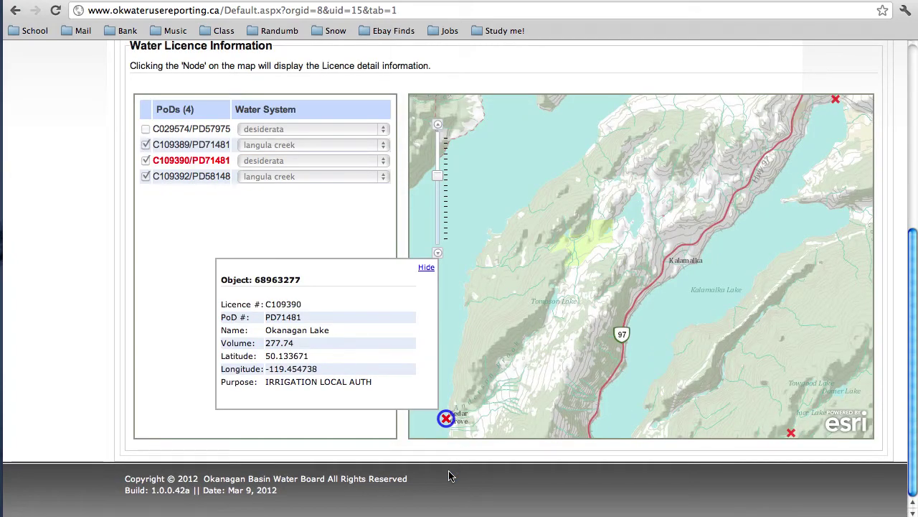
click(425, 270)
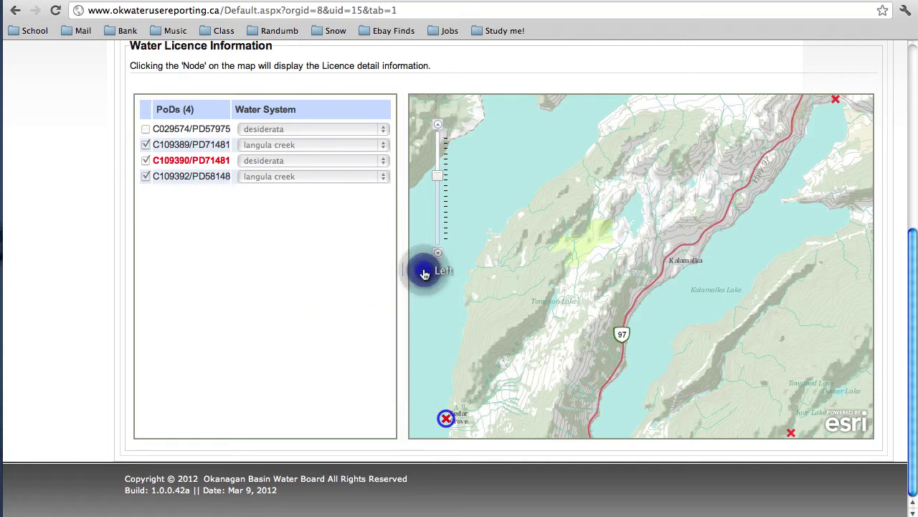
scroll(337, 281, up, 5)
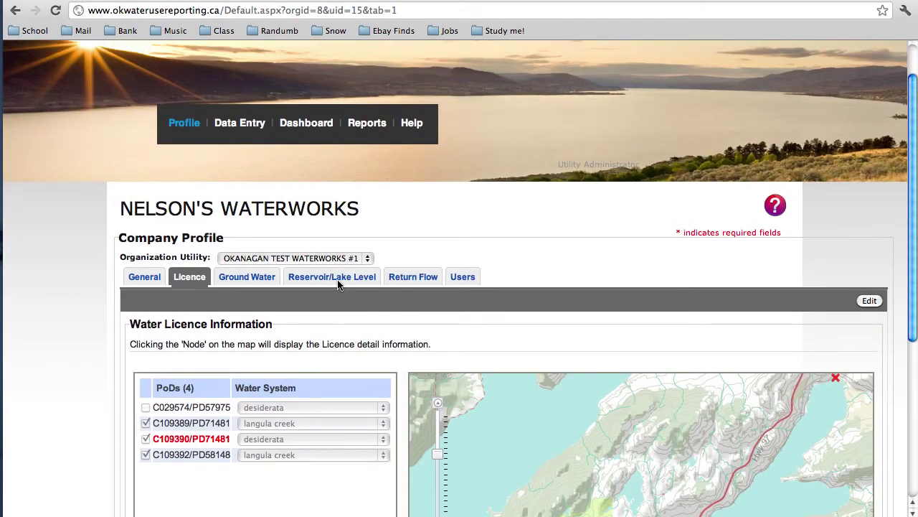
click(254, 276)
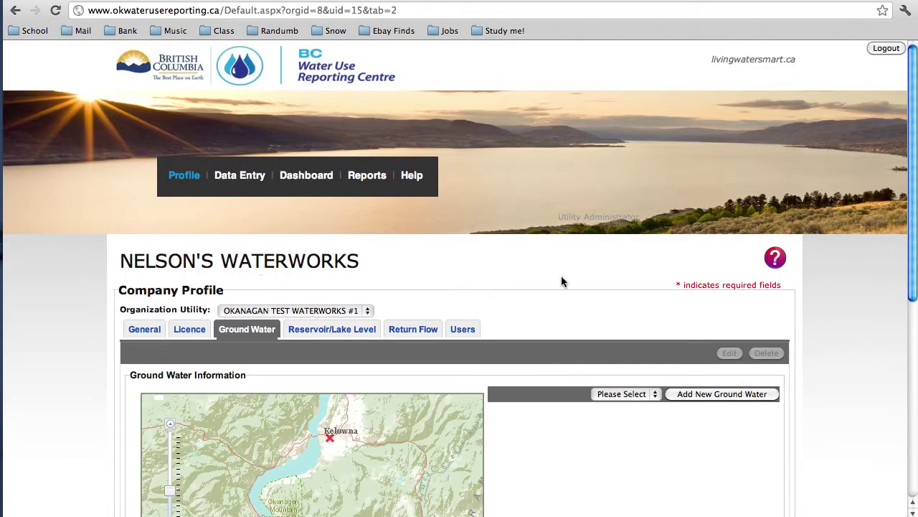
Step: Select well 15-22 and review its Lakeview Vineyard location details, then show Reservoir/Lake Level
scroll(562, 281, down, 5)
click(645, 116)
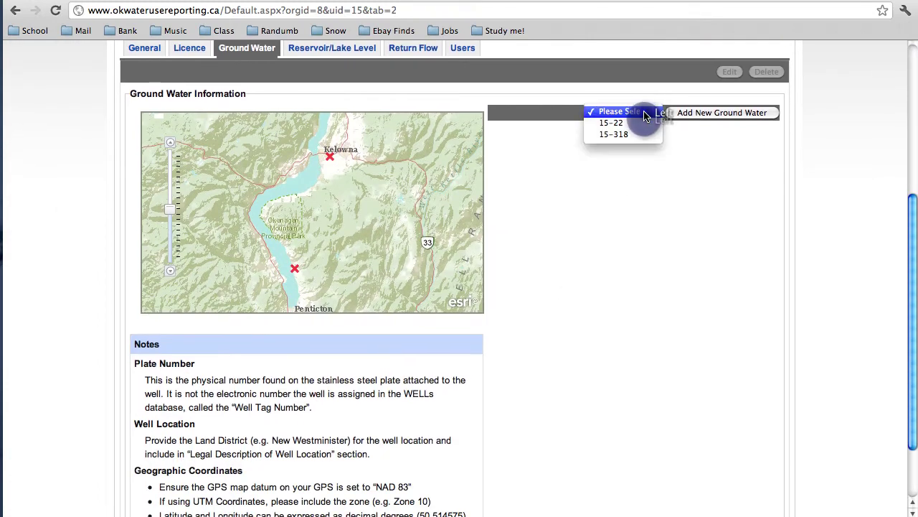
click(621, 122)
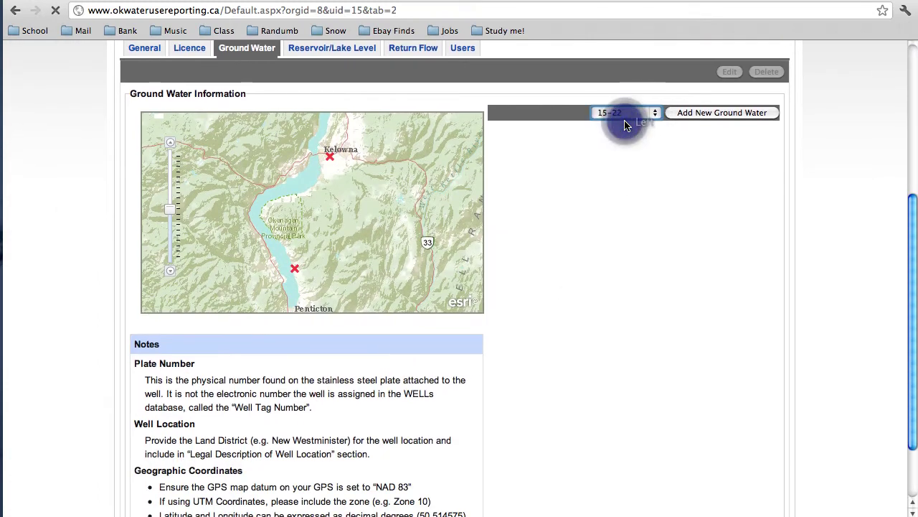
scroll(625, 123, down, 3)
scroll(624, 125, down, 3)
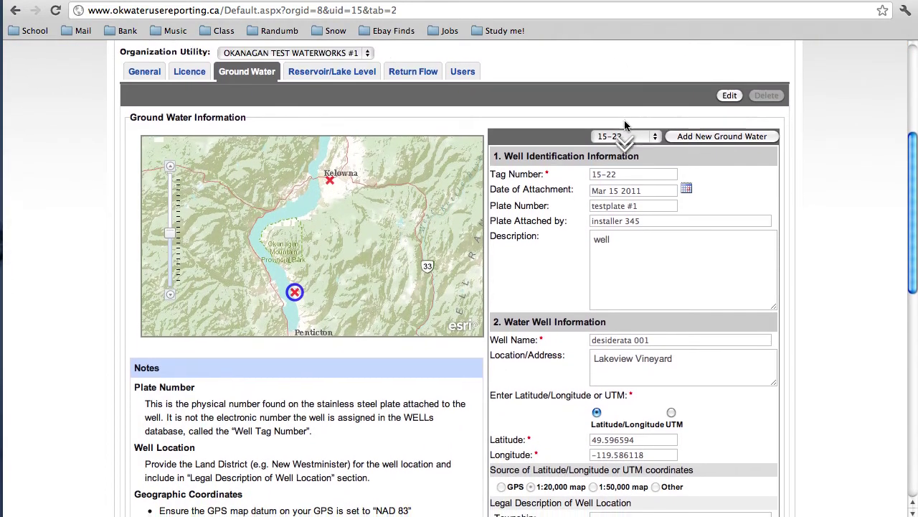
scroll(624, 125, down, 1)
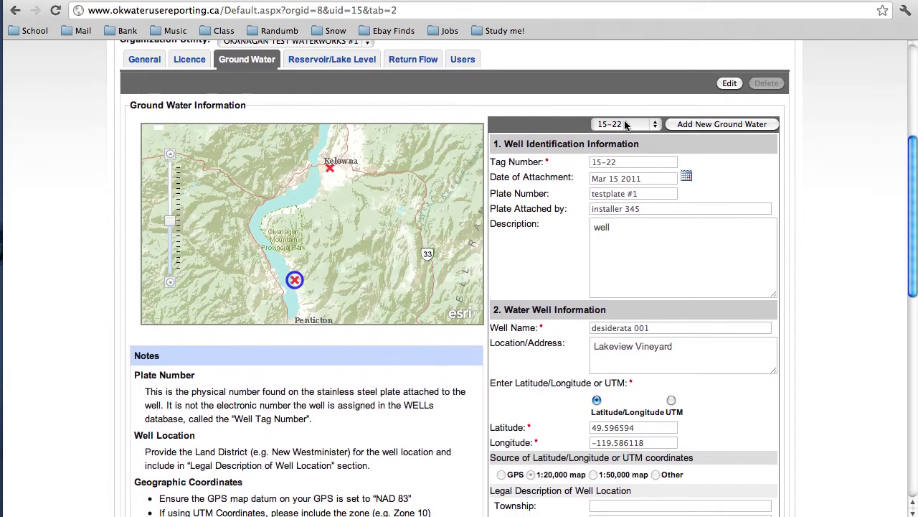
scroll(625, 124, up, 3)
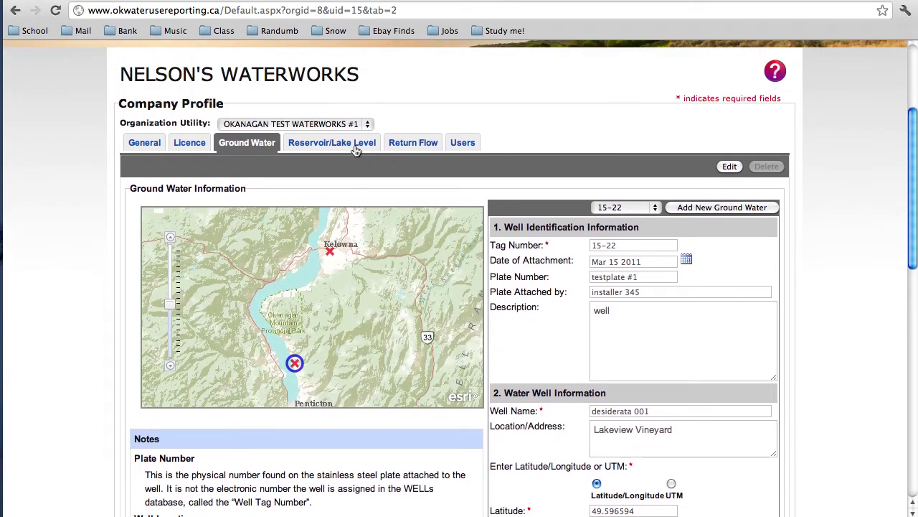
click(355, 147)
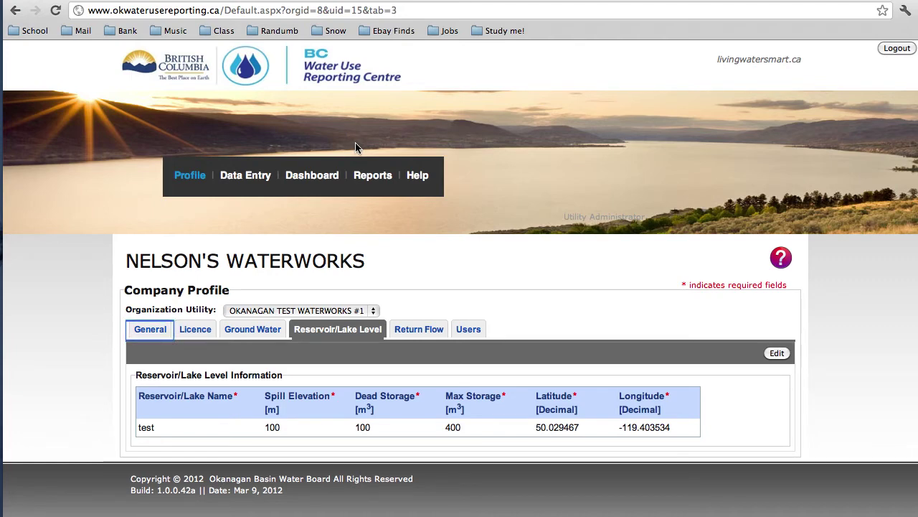
Step: Review the Return Flow records, then show the Users tab listing three users
click(429, 332)
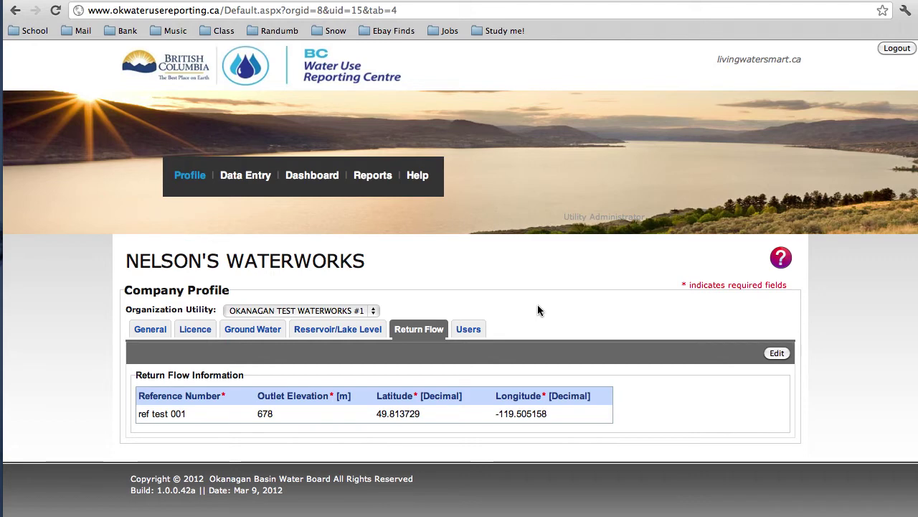
click(471, 330)
Step: Review the add/edit users form, then return to the Data Entry page
click(750, 353)
scroll(750, 356, down, 5)
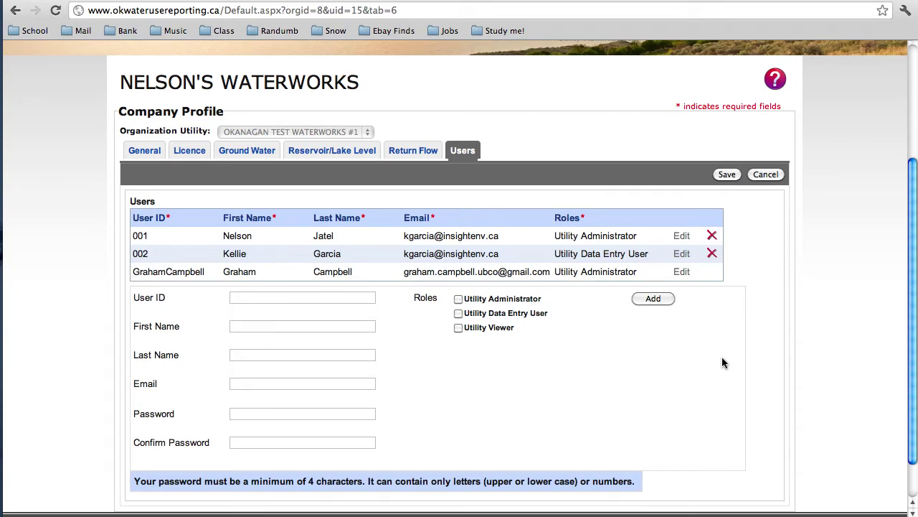
scroll(723, 363, up, 5)
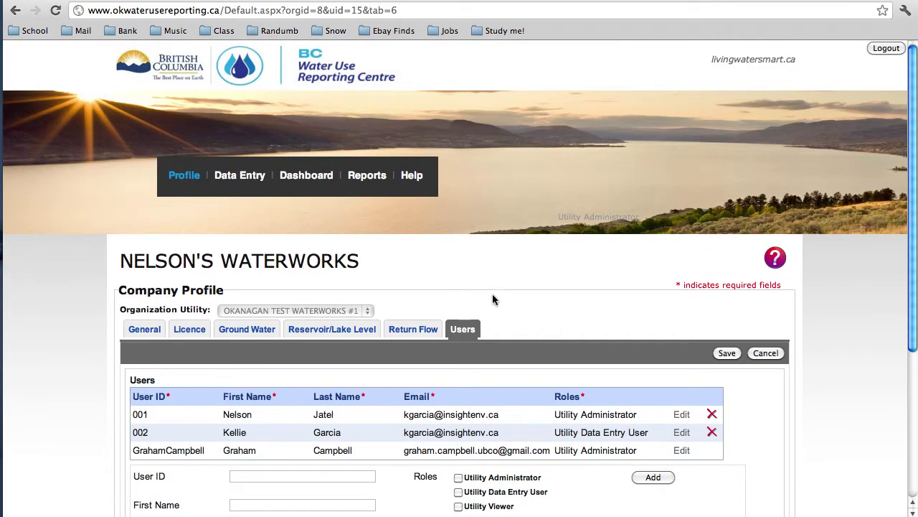
click(251, 177)
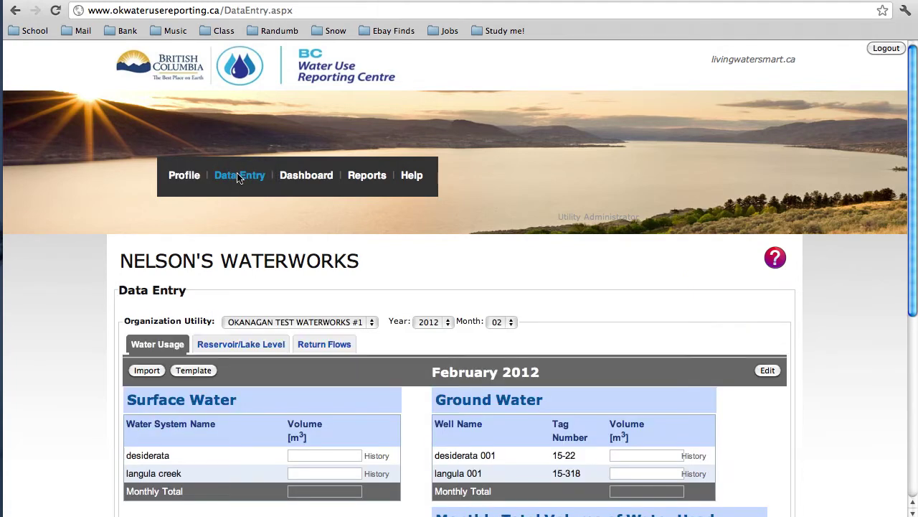
Step: Review the Data Entry tables and switch the February 2012 record into edit mode
scroll(239, 178, down, 5)
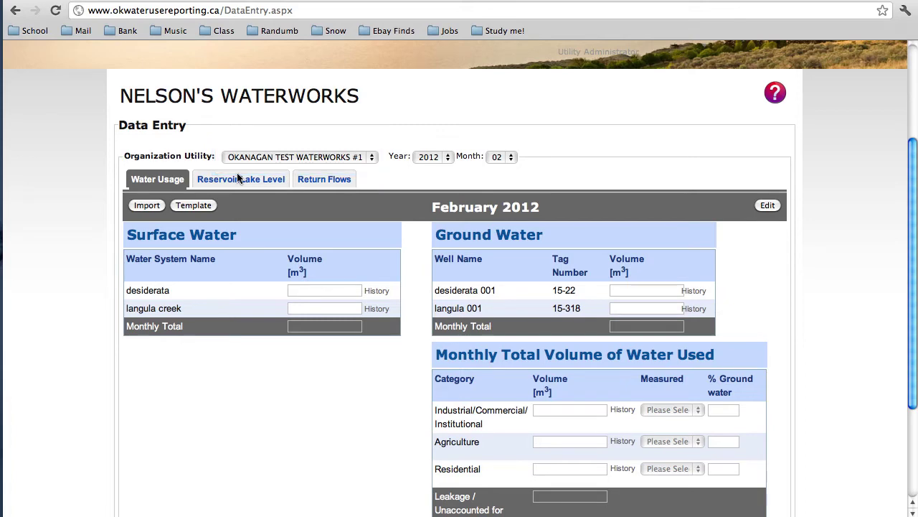
scroll(238, 174, down, 3)
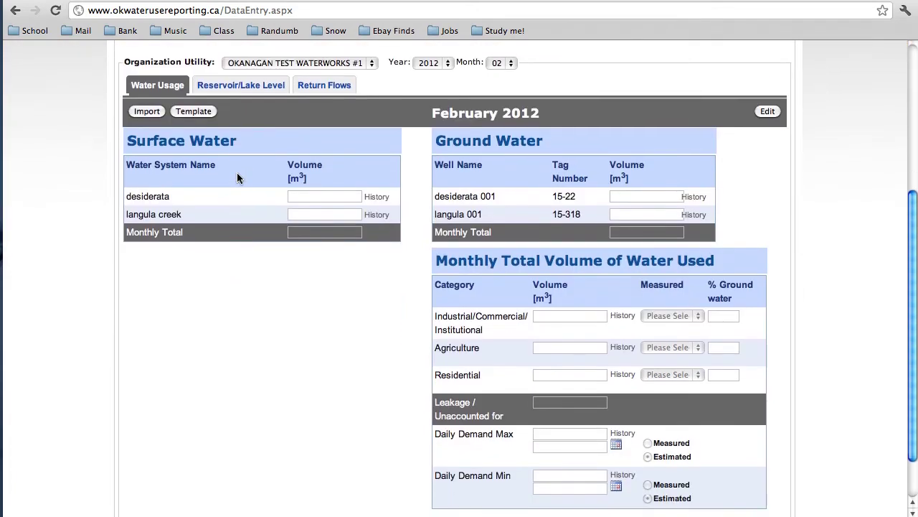
click(767, 111)
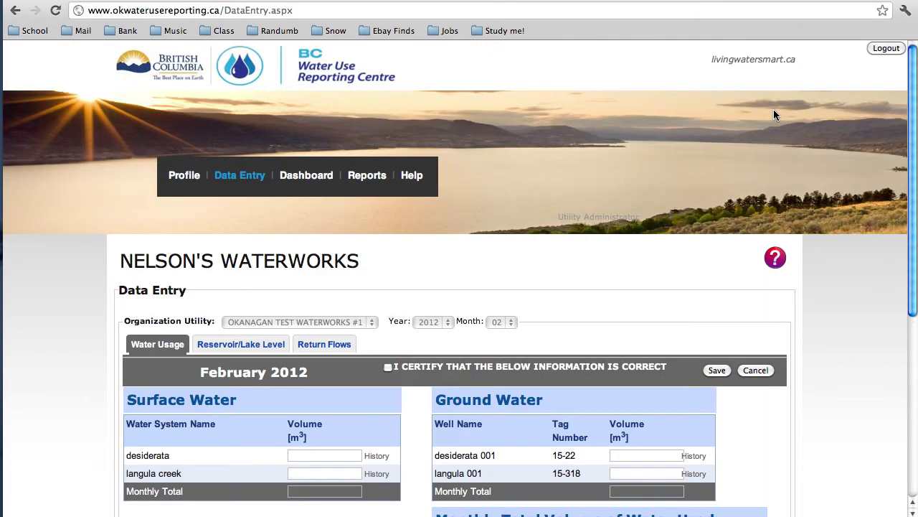
Step: Try the February 2012 volume fields and certify box, cancel unsaved, and download the data entry template
scroll(773, 111, down, 5)
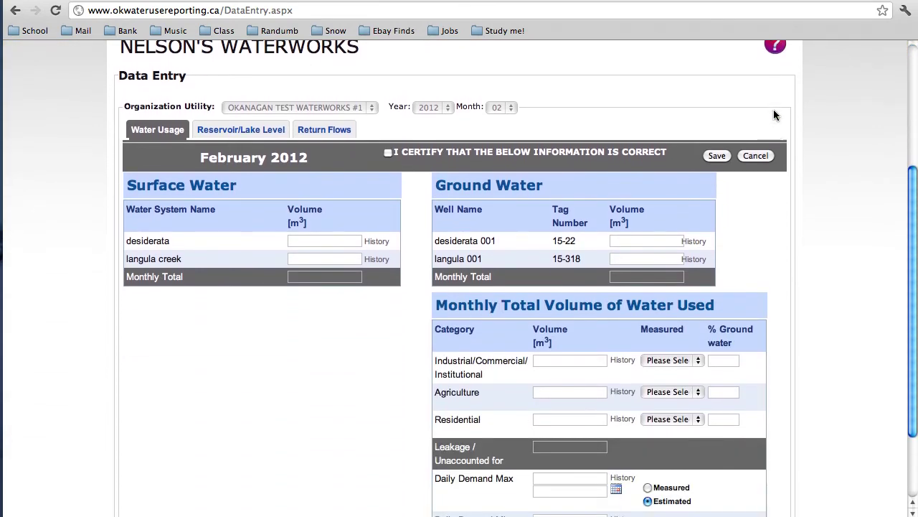
click(318, 239)
click(316, 258)
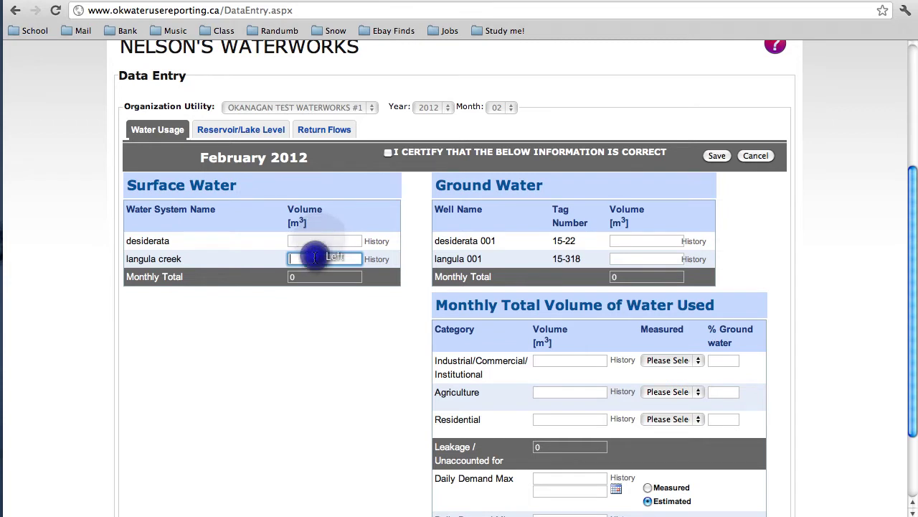
click(629, 243)
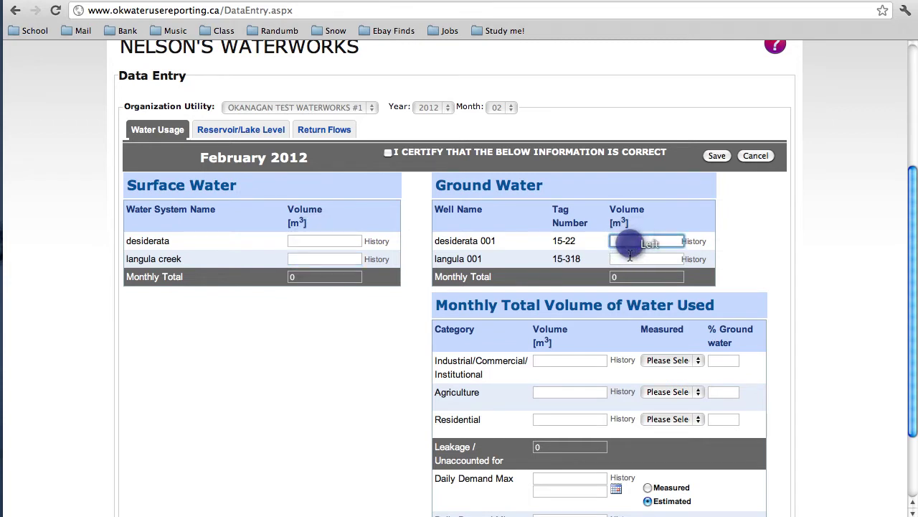
click(629, 260)
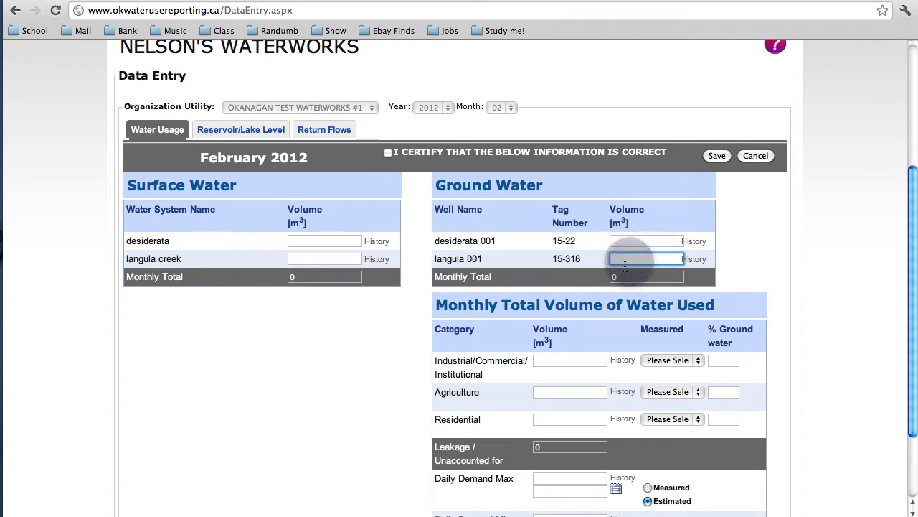
click(389, 153)
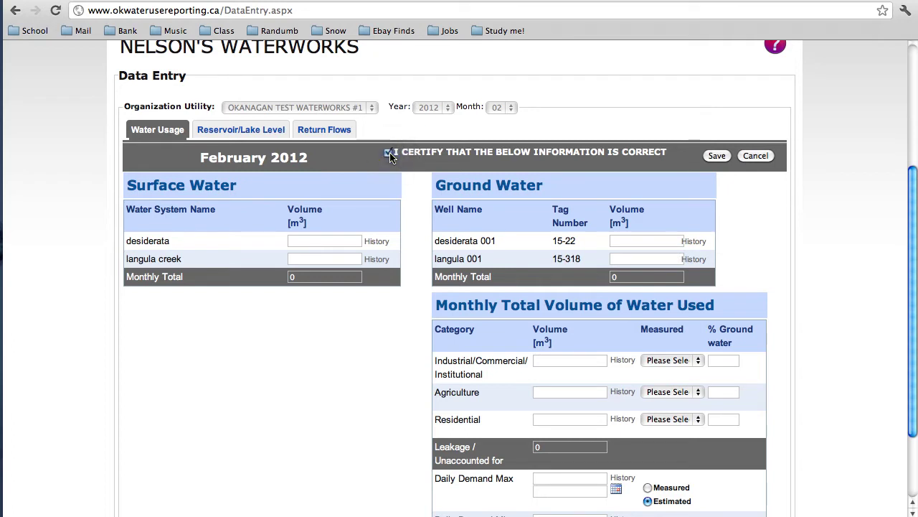
click(390, 154)
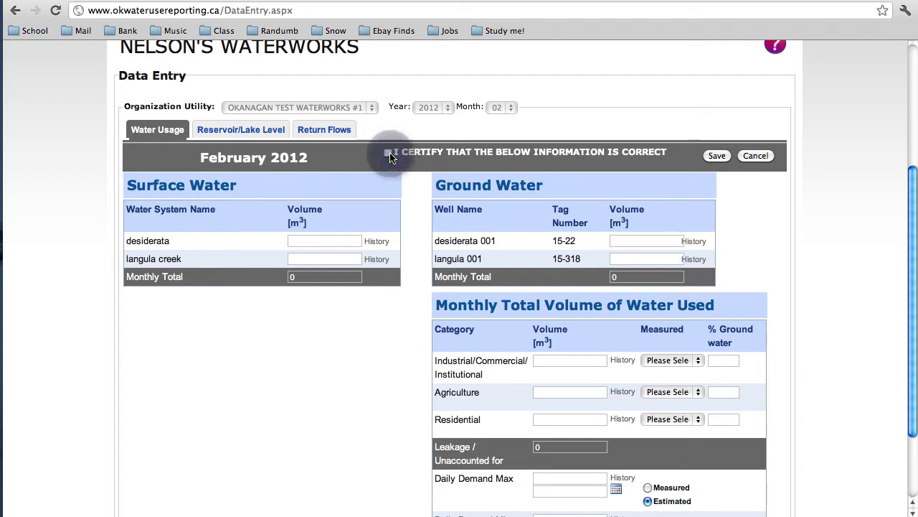
click(762, 159)
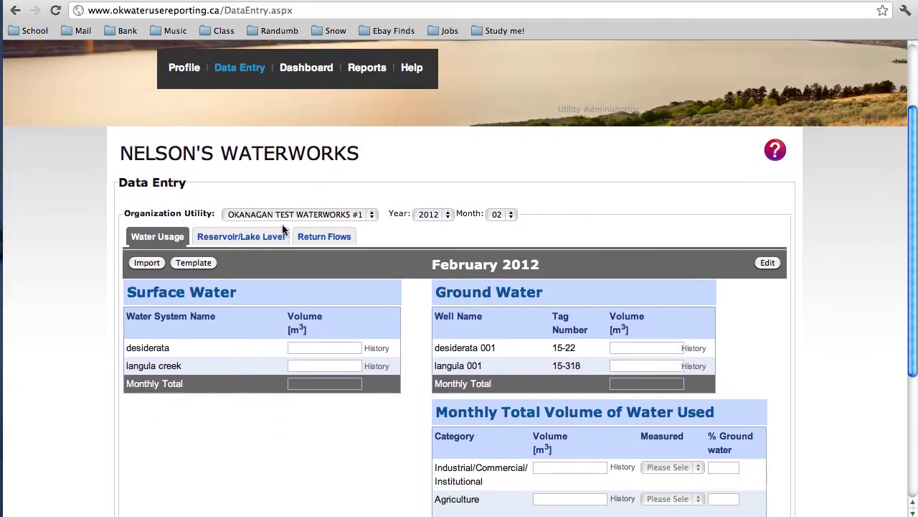
click(202, 264)
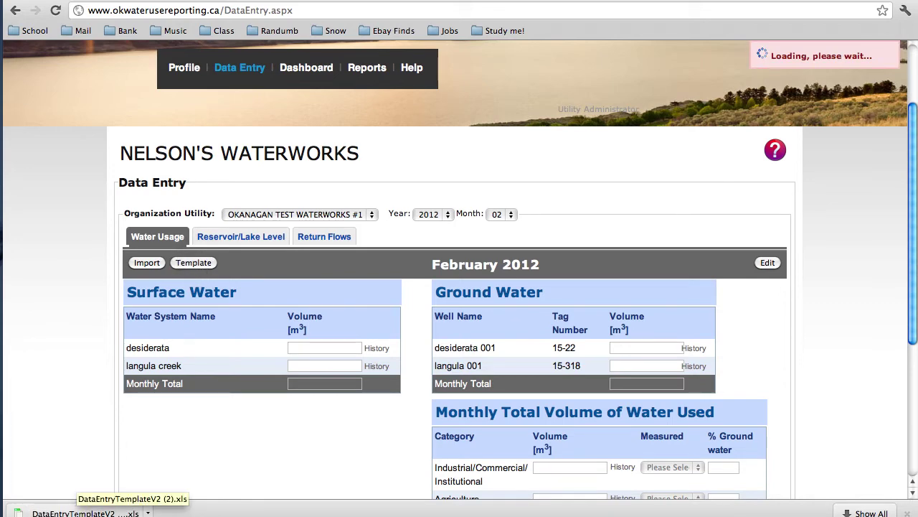
Step: Open the downloaded template in Excel and inspect its Volume, Date, Measured and Percentage cells
click(79, 512)
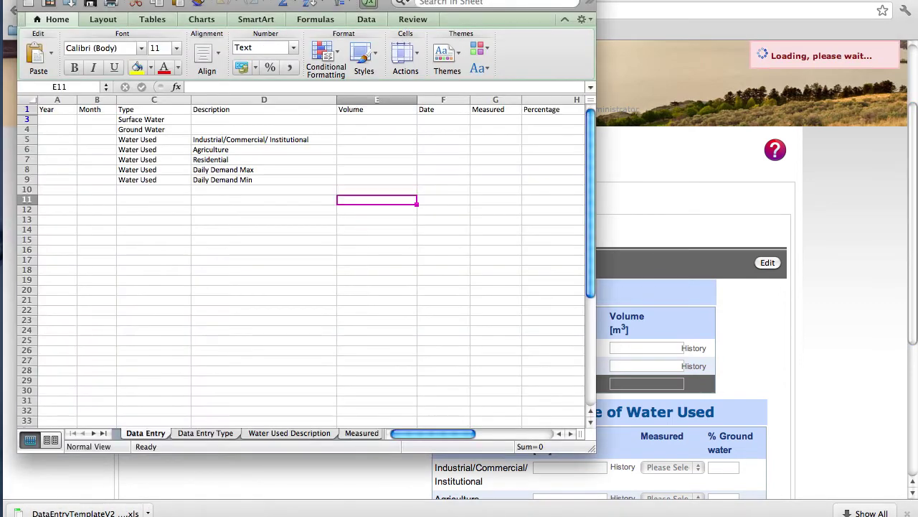
click(372, 120)
click(436, 130)
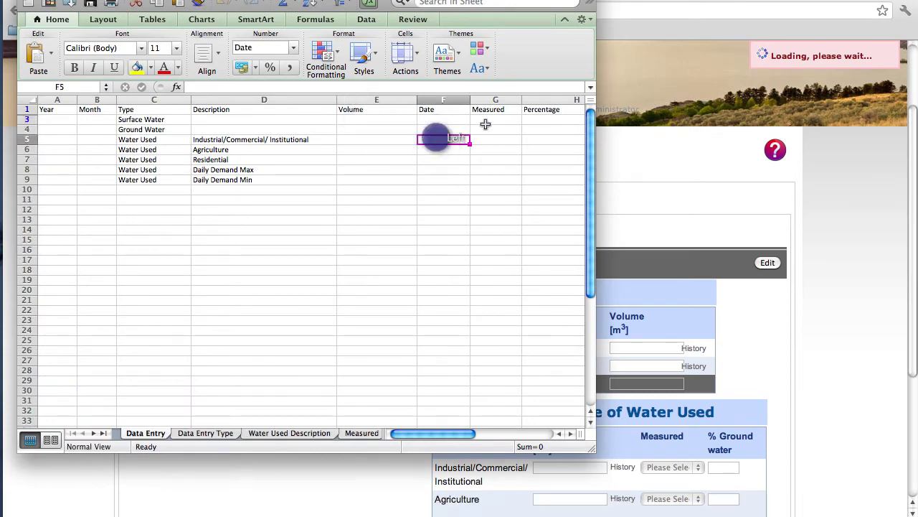
click(484, 128)
click(532, 130)
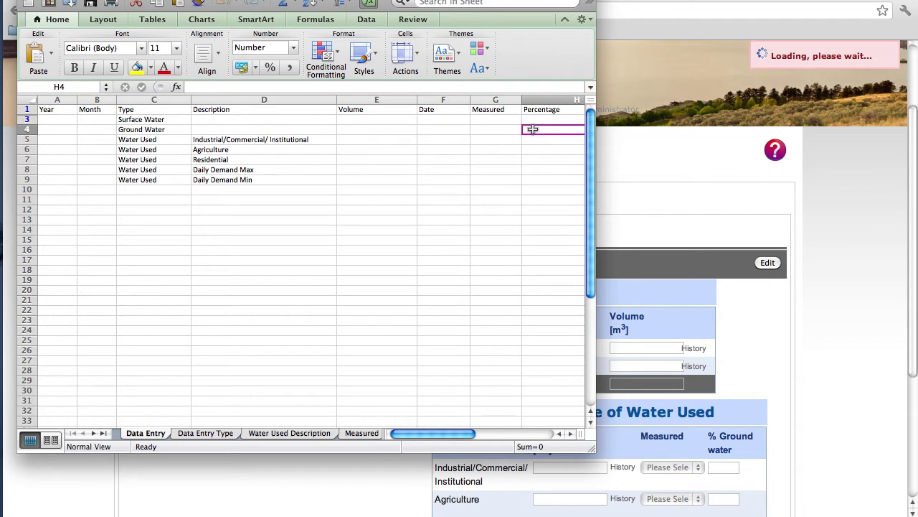
Step: Save the workbook to the Desktop as 'Test Entry' in Excel 97-2004 format
click(104, 2)
click(110, 85)
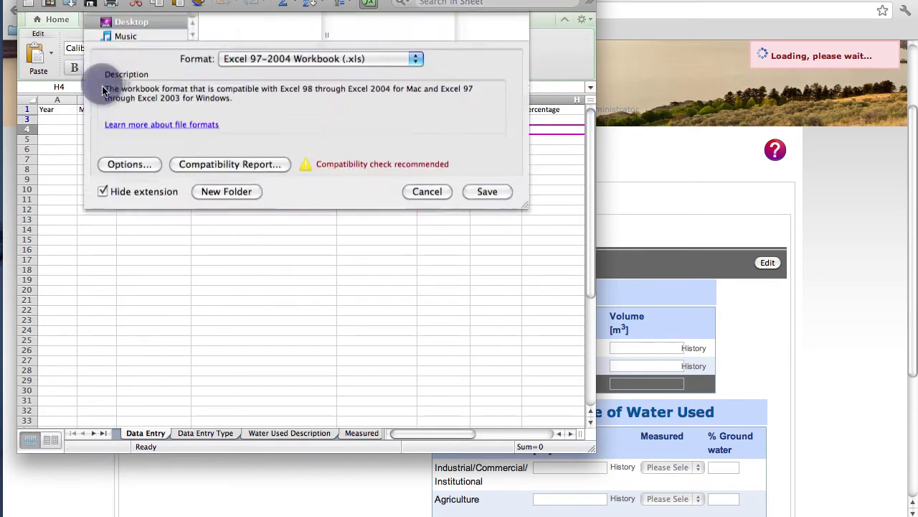
text(Test Entry)
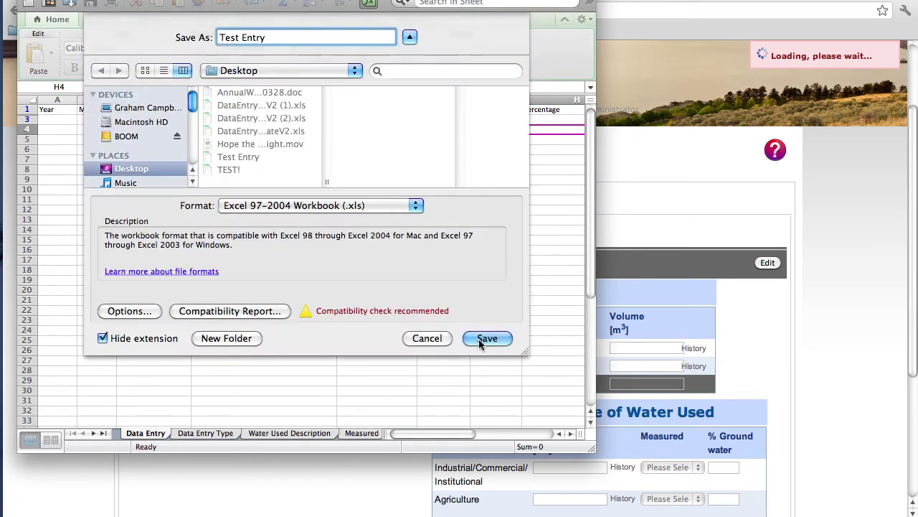
click(479, 341)
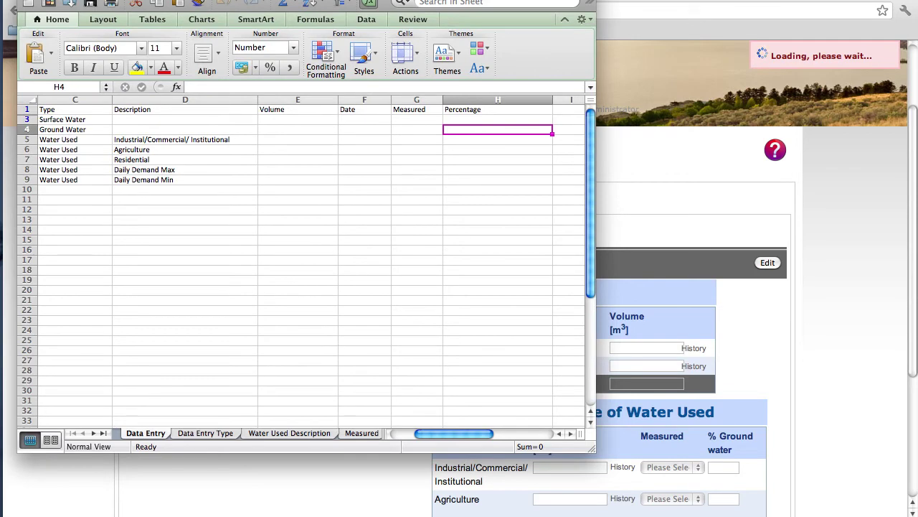
key(super+Tab)
Step: Attach Test Entry.xls in the water usage import dialog, validate it, then close the dialog
click(145, 263)
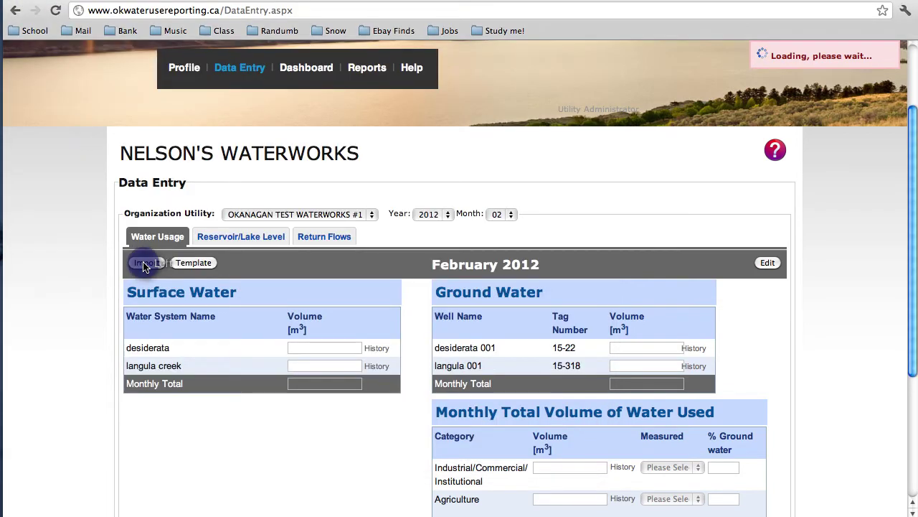
click(268, 143)
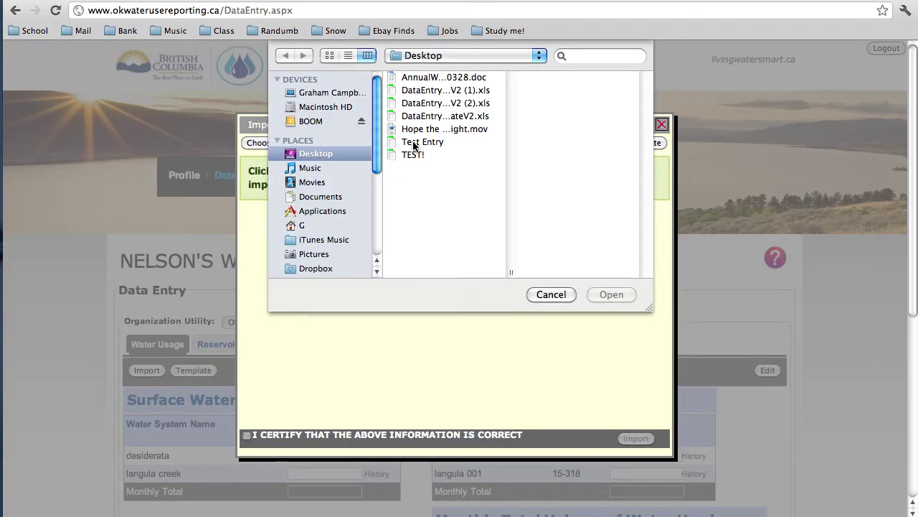
click(410, 142)
click(603, 292)
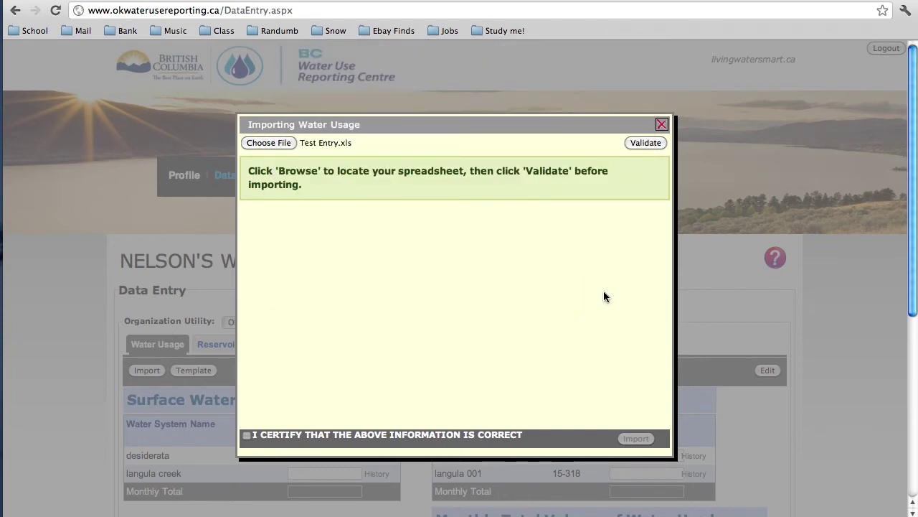
click(641, 143)
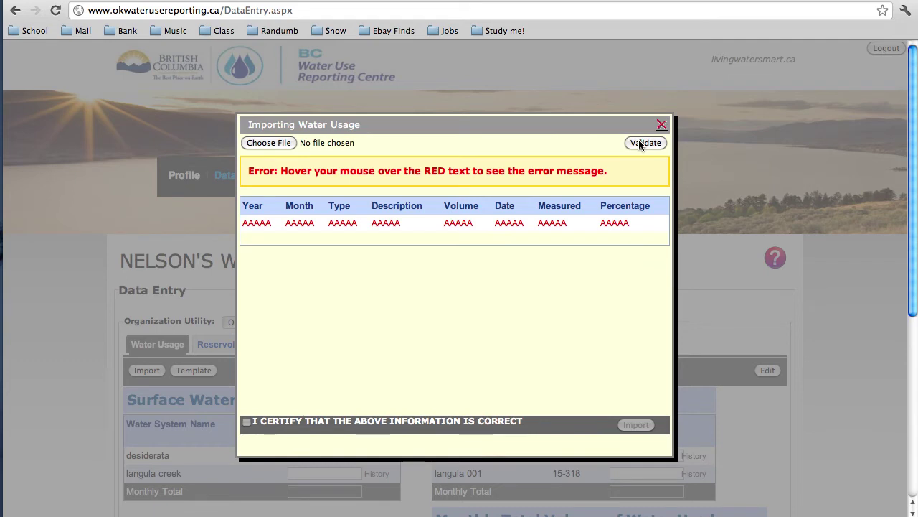
click(662, 125)
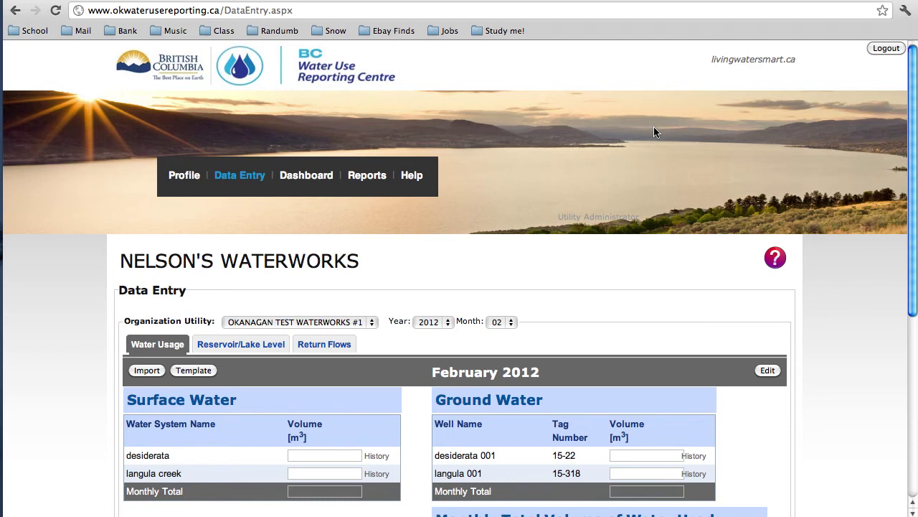
Step: Open the Dashboard and review its February 2011 usage, consumption, 33% storage and weather charts
click(324, 177)
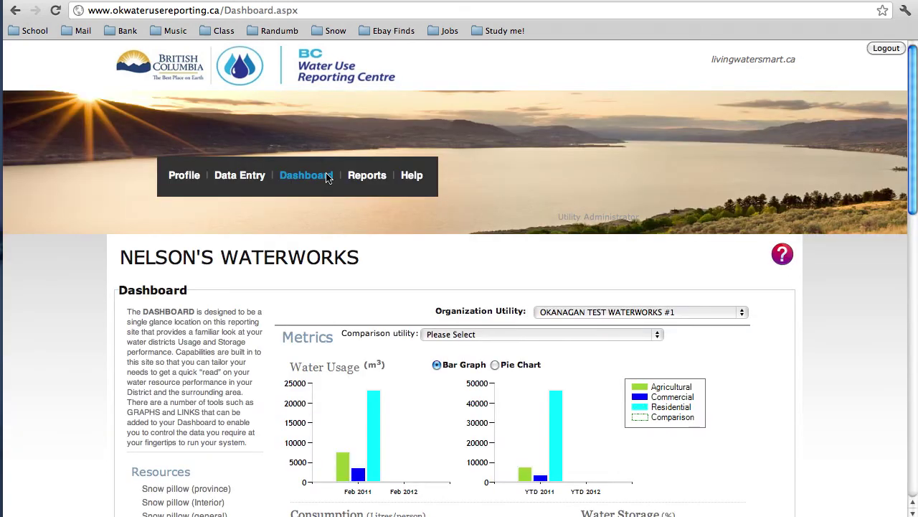
scroll(327, 177, down, 5)
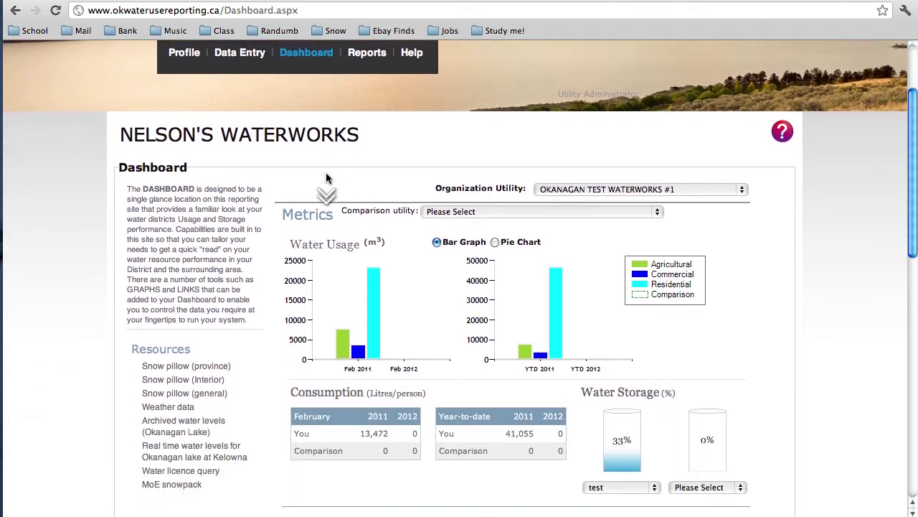
scroll(326, 177, down, 1)
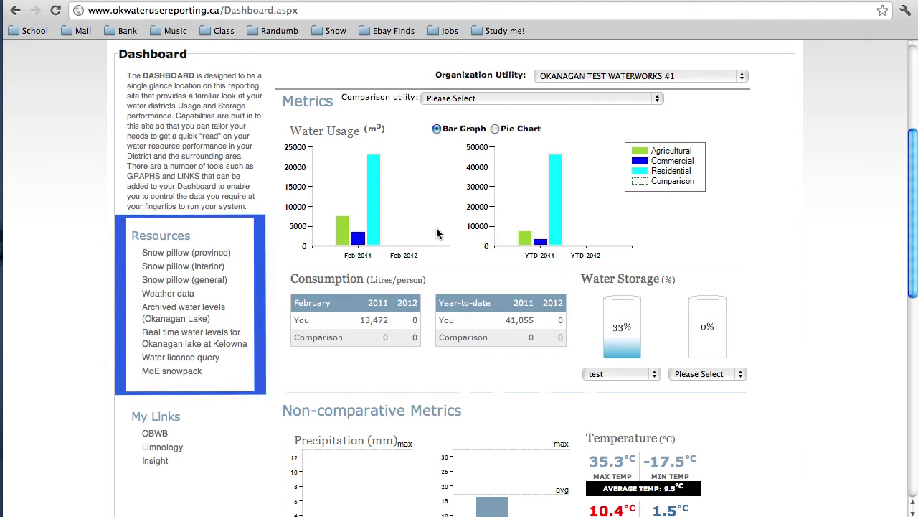
scroll(437, 230, down, 4)
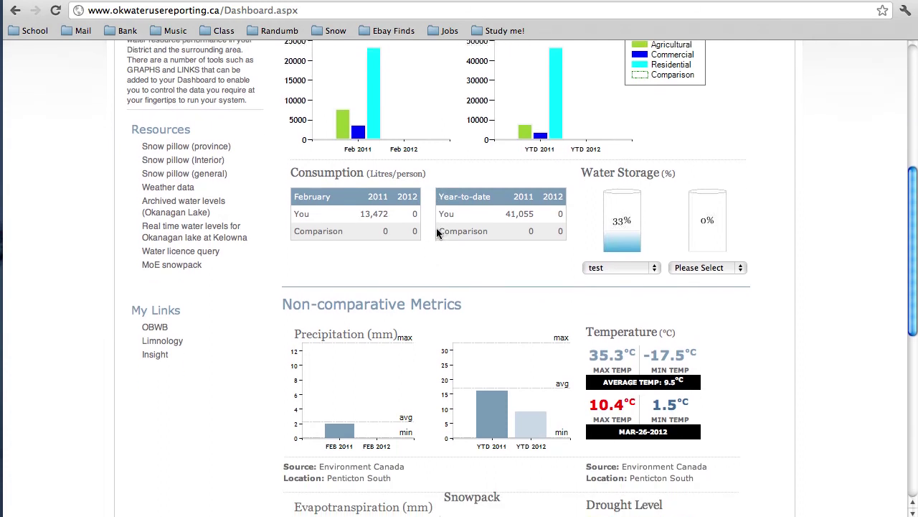
scroll(437, 231, down, 6)
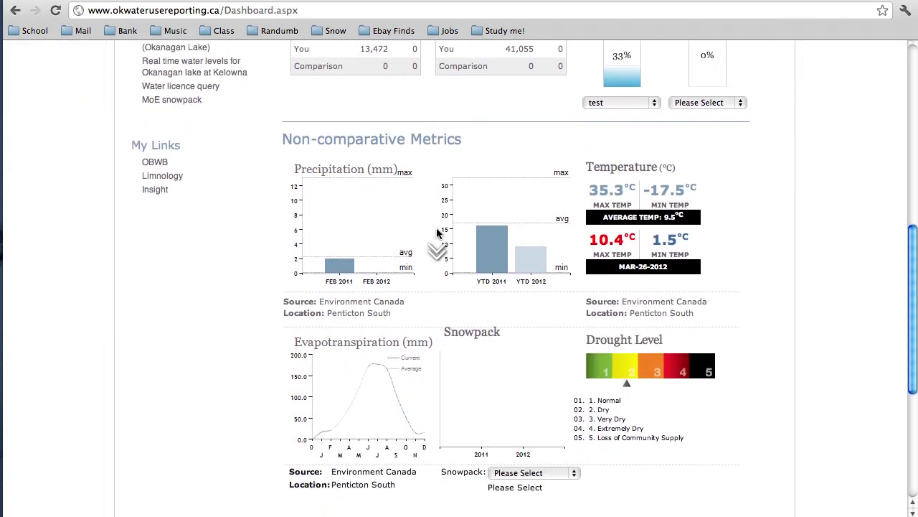
scroll(437, 231, down, 1)
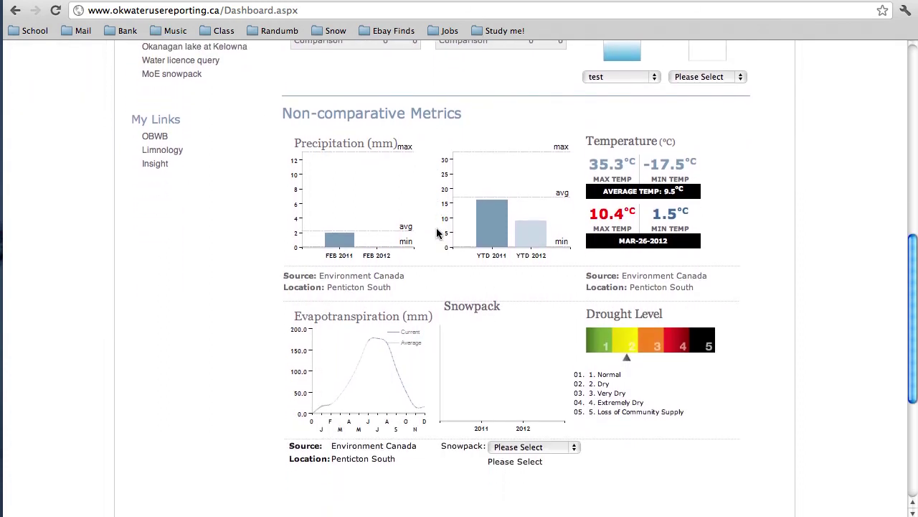
scroll(437, 232, up, 5)
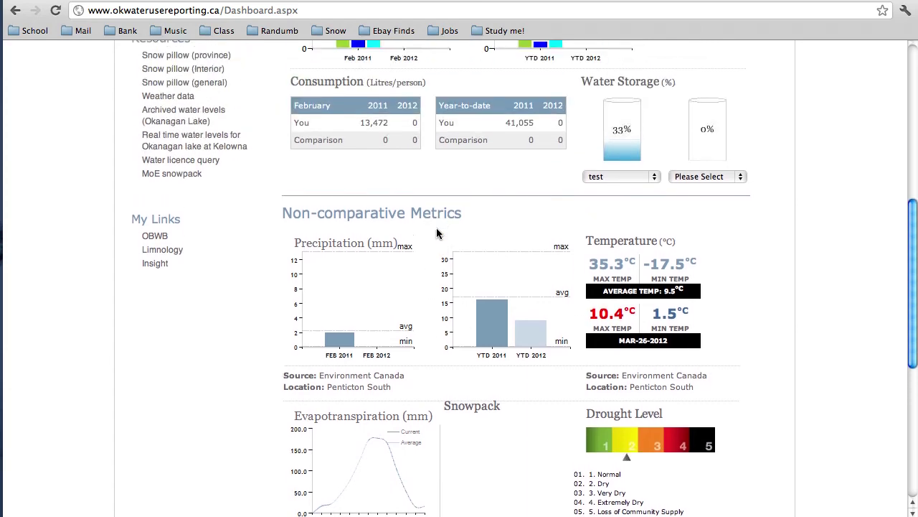
scroll(437, 233, up, 8)
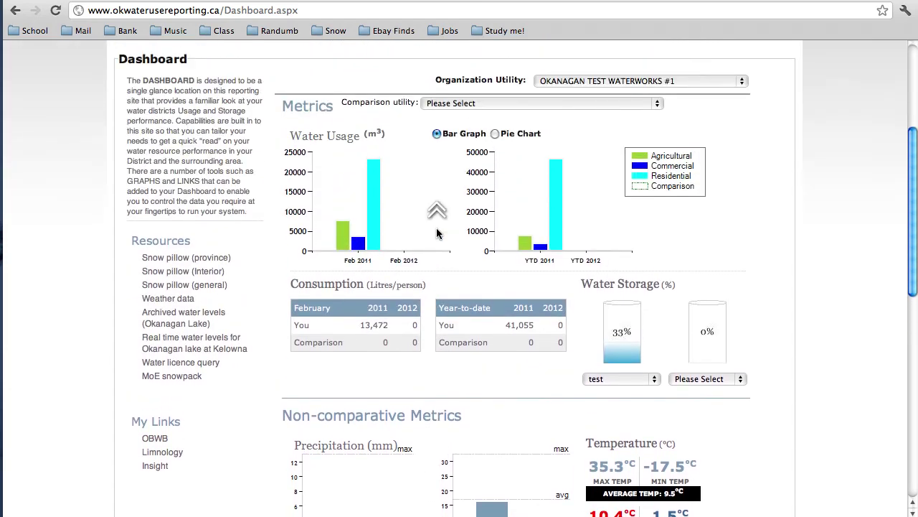
scroll(437, 233, up, 6)
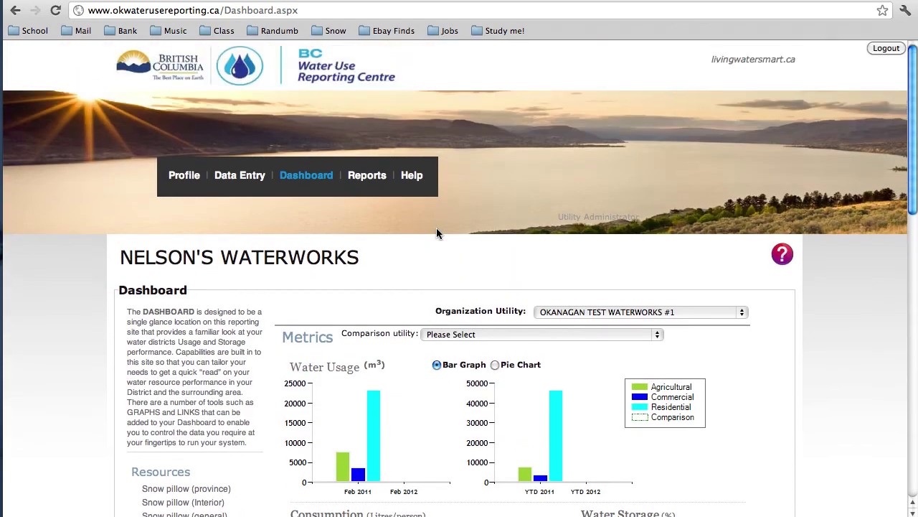
Step: Run the Ministry of Environment Annual Water System Return report with Year 2010 and Format PDF
click(371, 179)
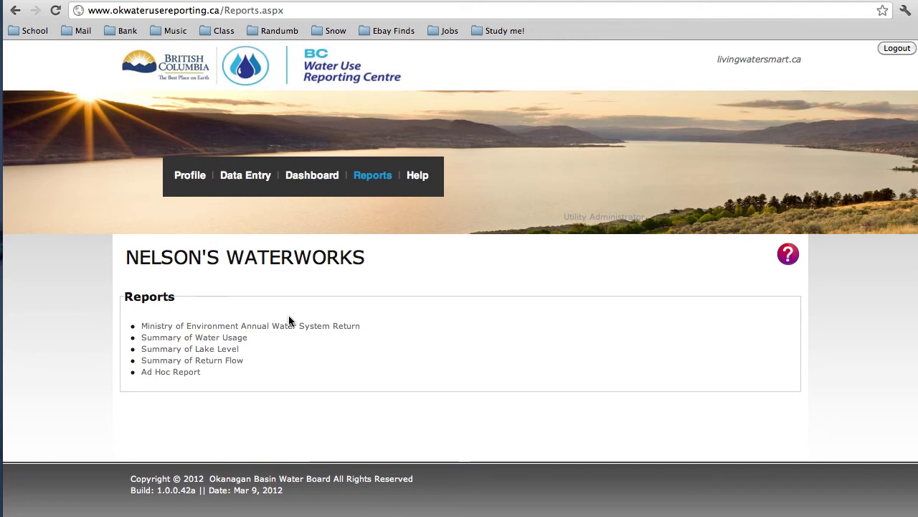
click(275, 329)
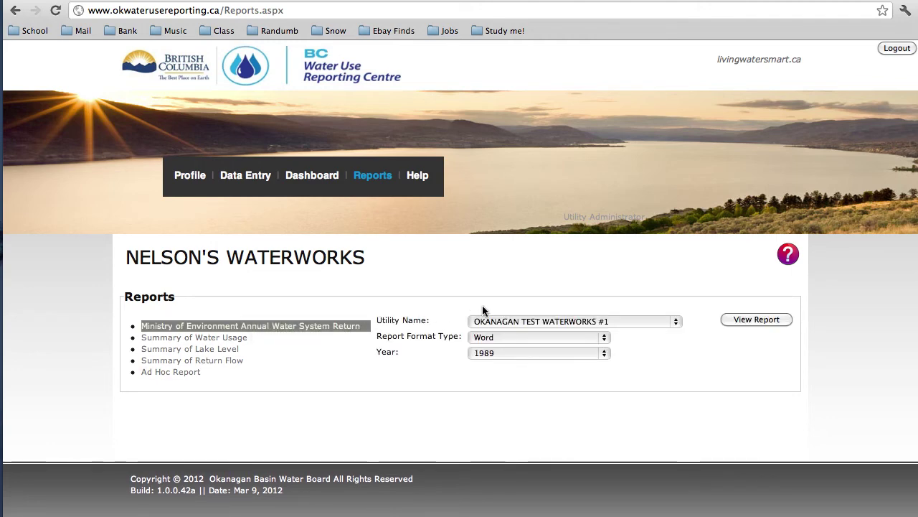
click(580, 352)
click(566, 388)
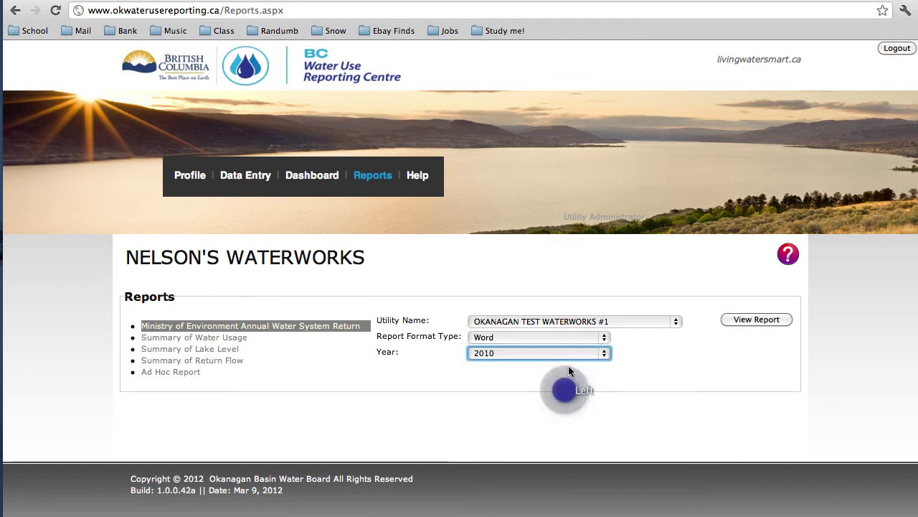
click(572, 337)
click(566, 359)
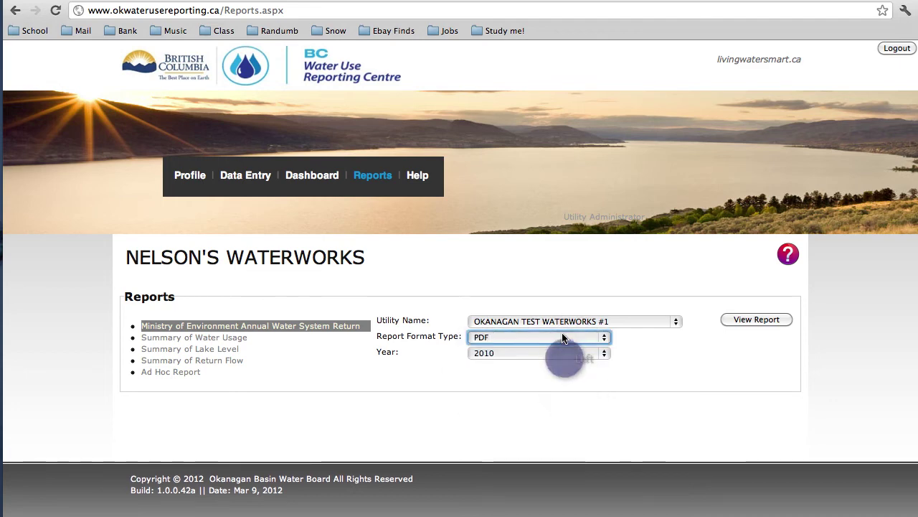
click(744, 319)
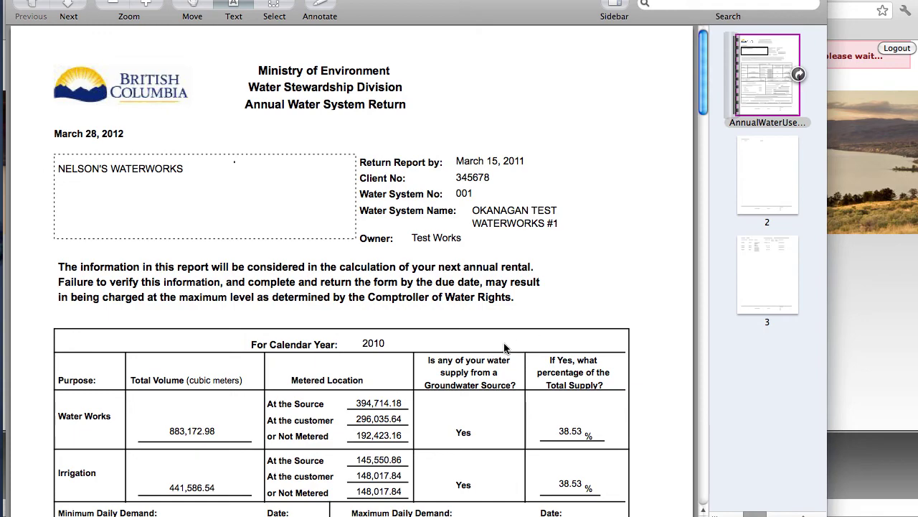
Step: Read through the three-page 2010 return PDF, then switch back to the Reports page in Chrome
scroll(493, 350, down, 1)
scroll(494, 350, down, 8)
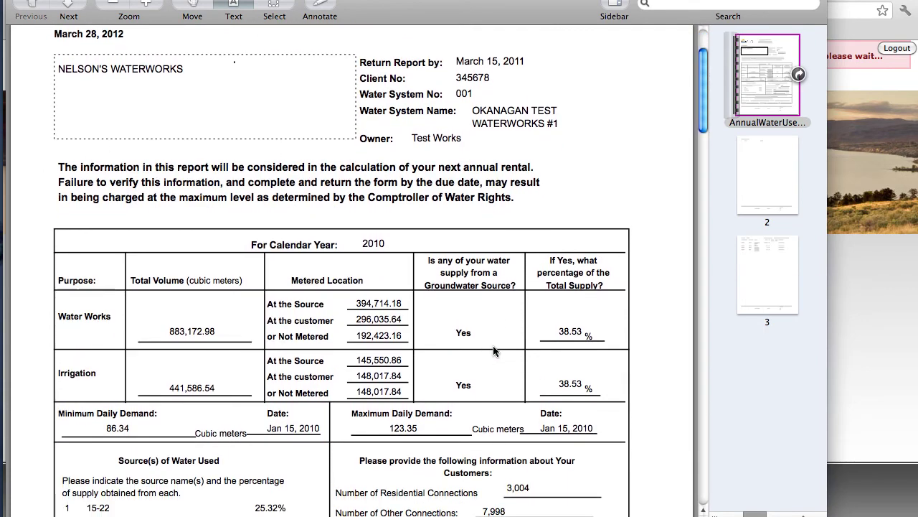
scroll(493, 350, down, 7)
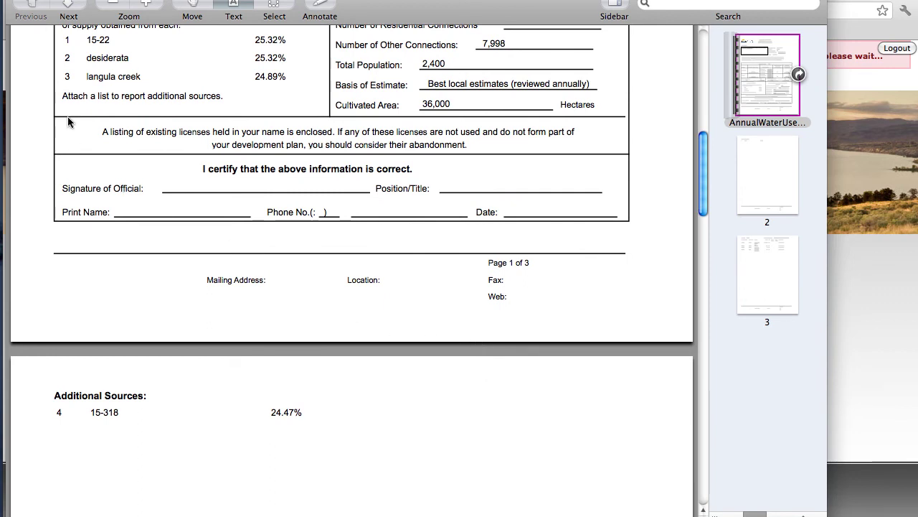
key(super+Tab)
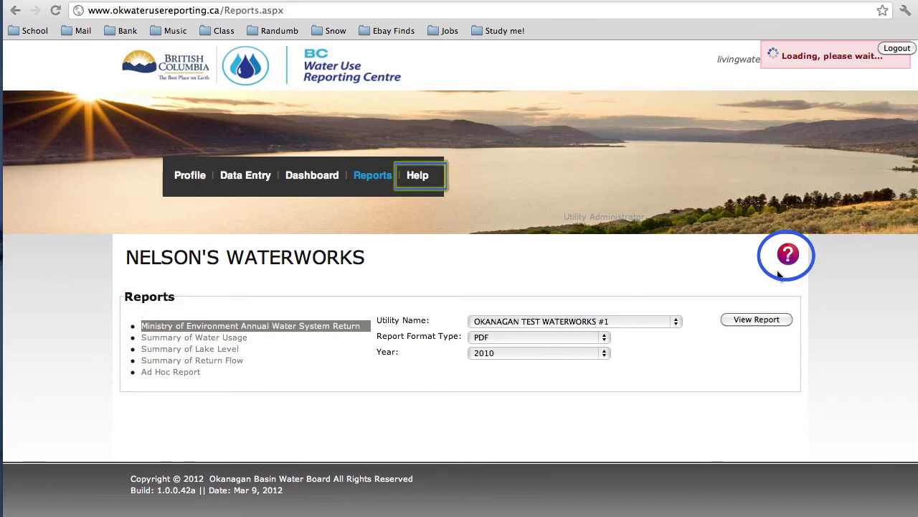
Step: Open Help and read the field definitions for the profile, users and Water Usage data entry
click(778, 271)
scroll(412, 176, down, 5)
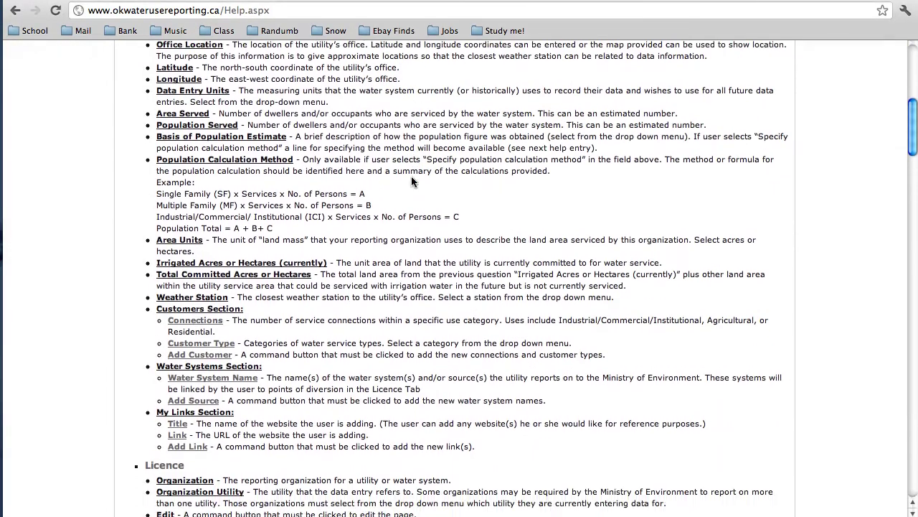
scroll(411, 181, down, 20)
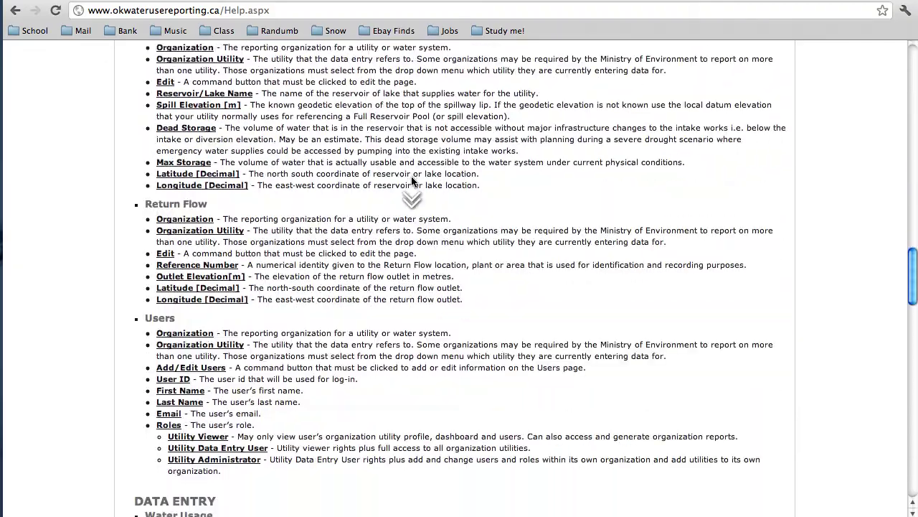
scroll(411, 181, down, 15)
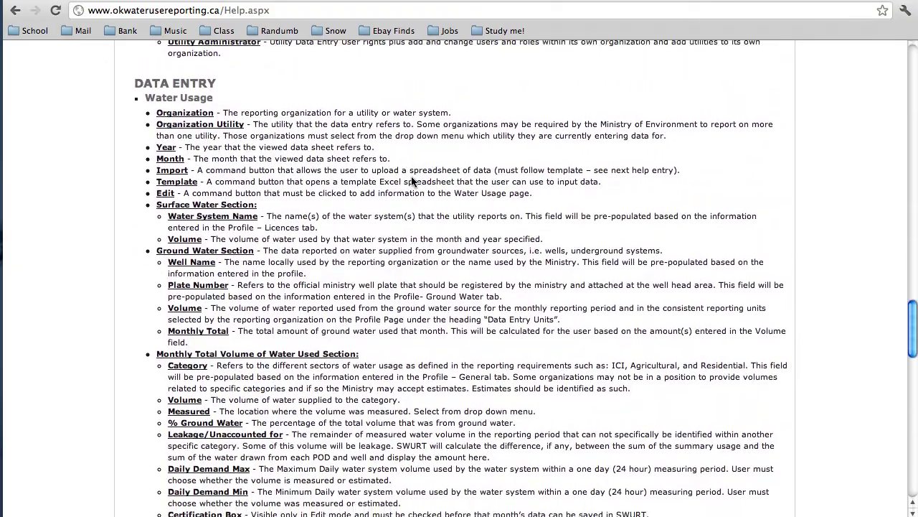
scroll(412, 181, down, 8)
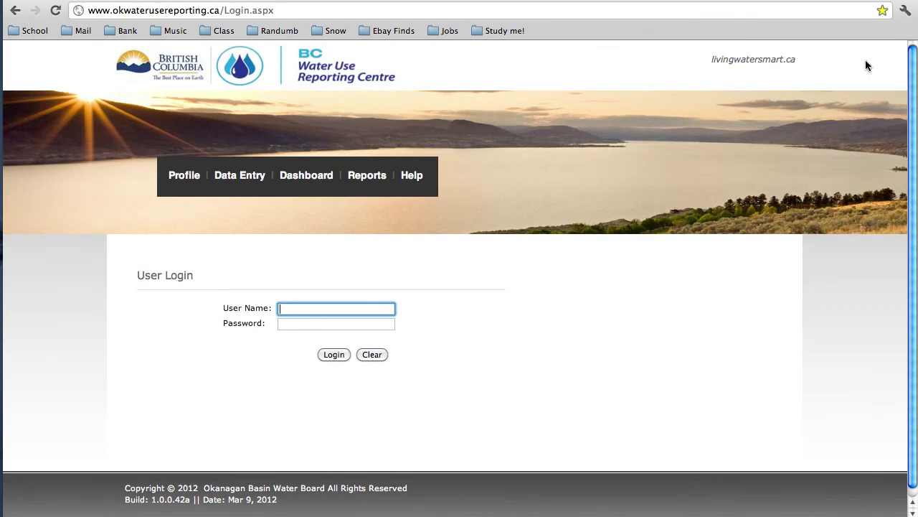